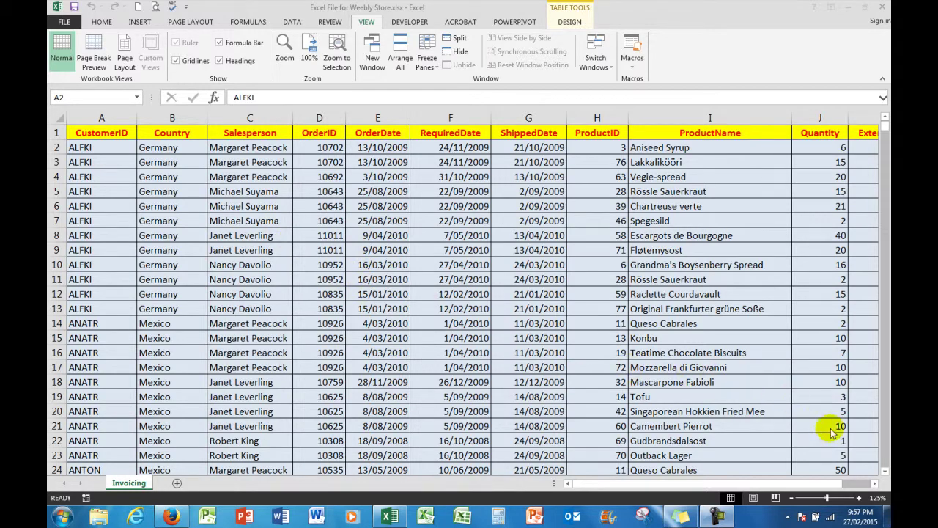
- Browse the lower invoice rows and right-hand columns, then close the Freeze Panes menu unused
left_click(885, 475)
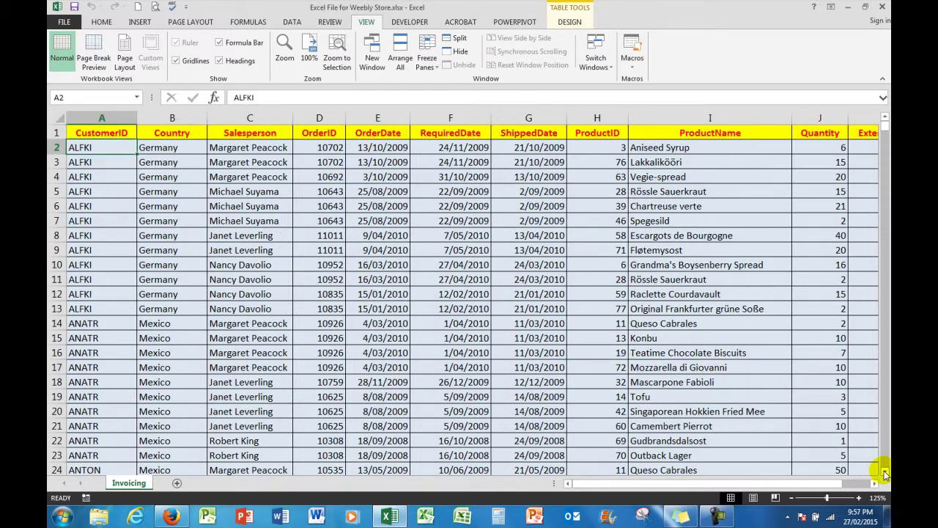
left_click(885, 473)
left_click(885, 473)
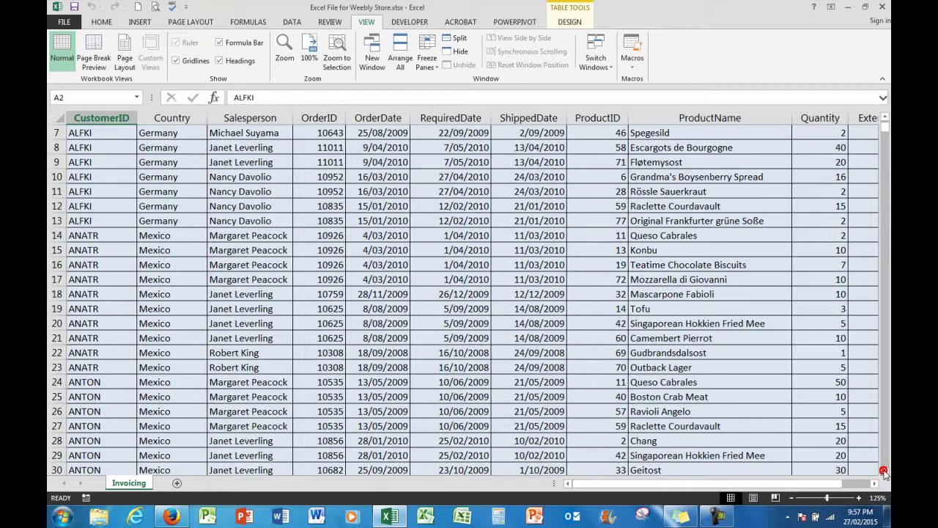
left_click(885, 473)
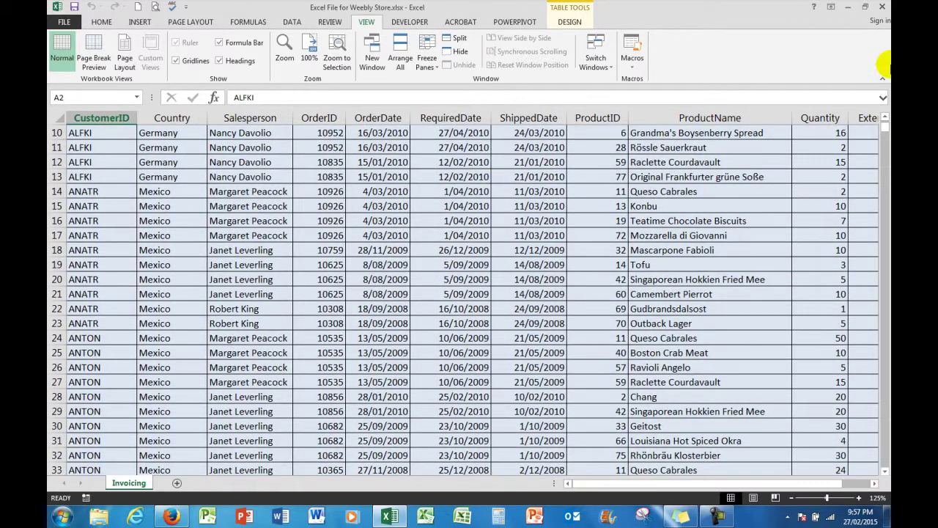
left_click_drag(885, 127, 885, 120)
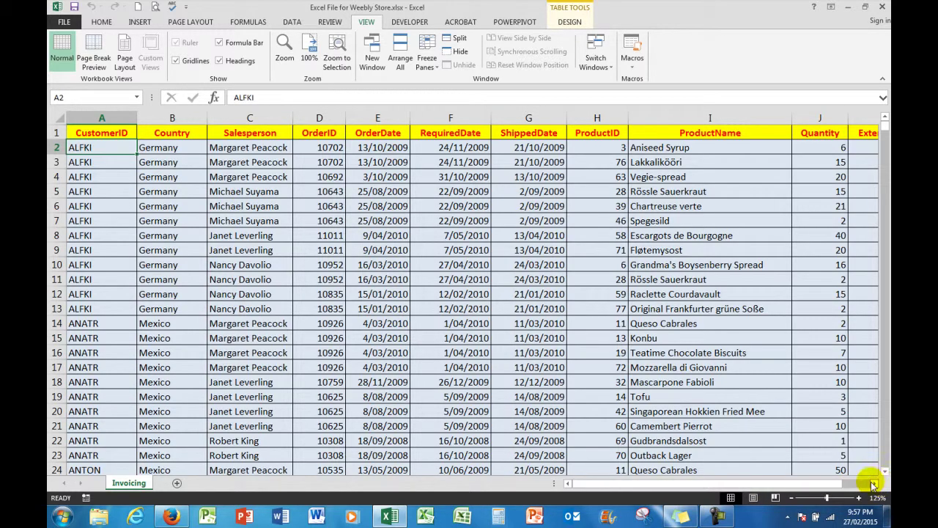
left_click(874, 483)
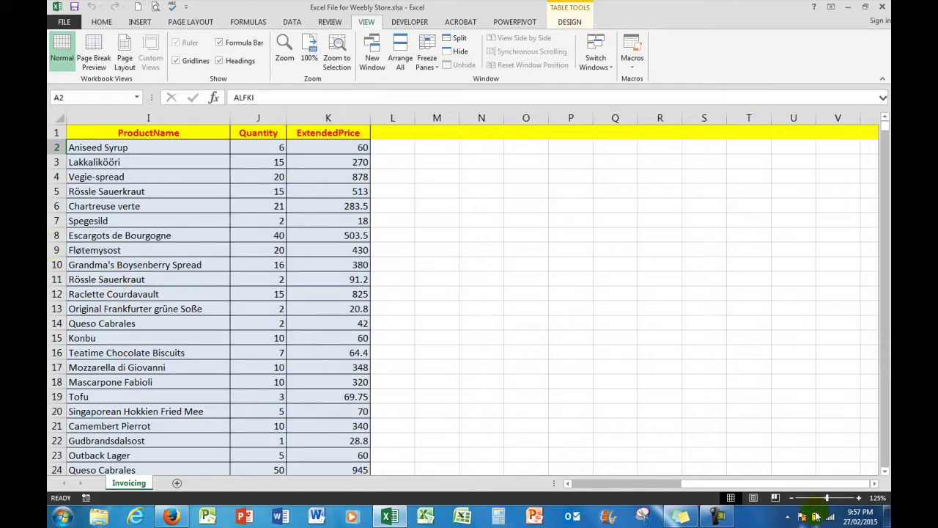
mouse_move(665, 484)
left_mouse_down()
mouse_move(789, 487)
mouse_move(153, 290)
left_mouse_up()
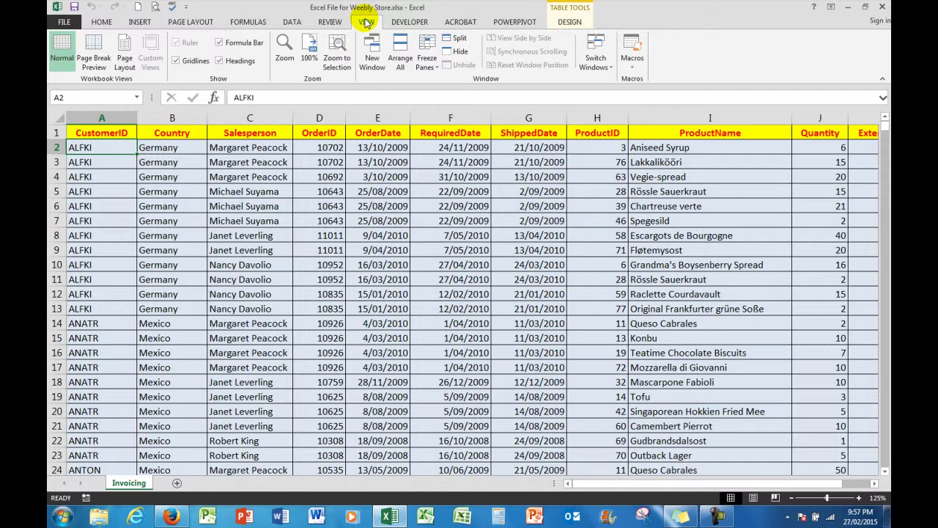
left_click(437, 68)
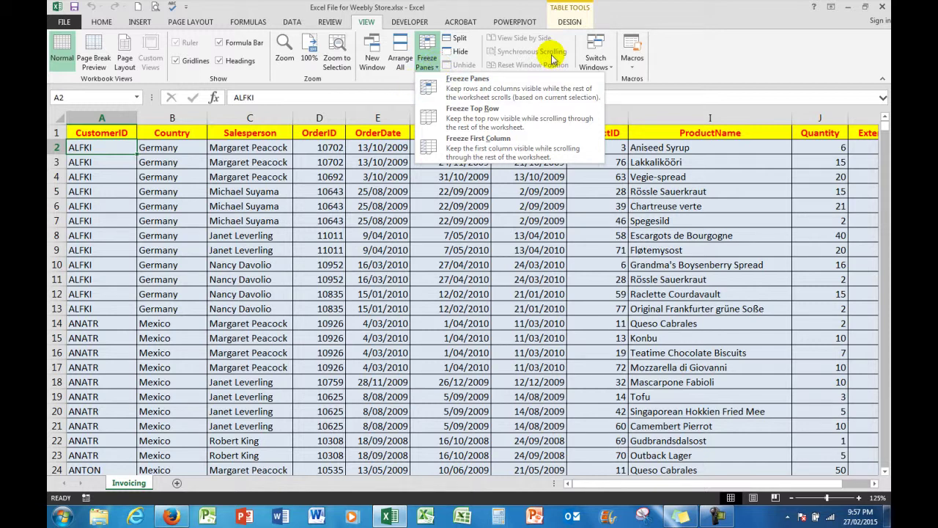
left_click(679, 49)
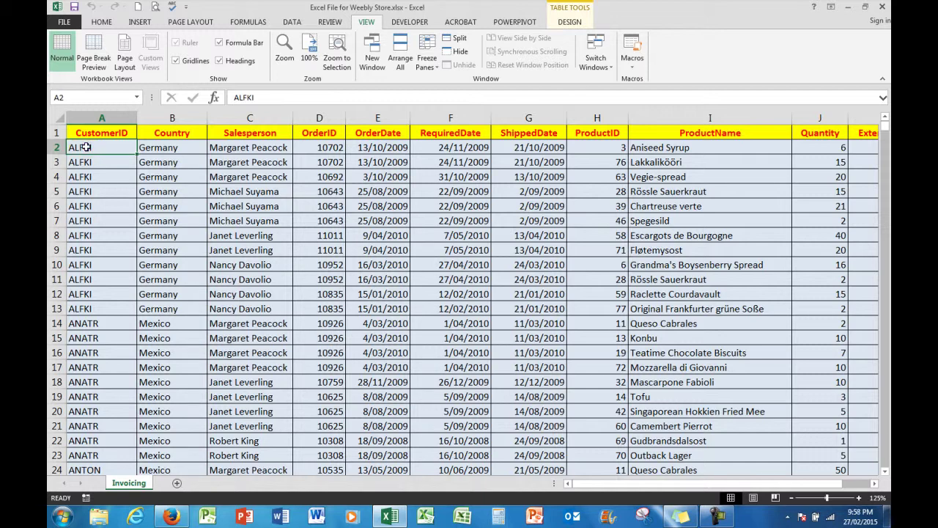
- Freeze panes at cell A2 and scroll down to confirm row 1 stays fixed
double_click(117, 150)
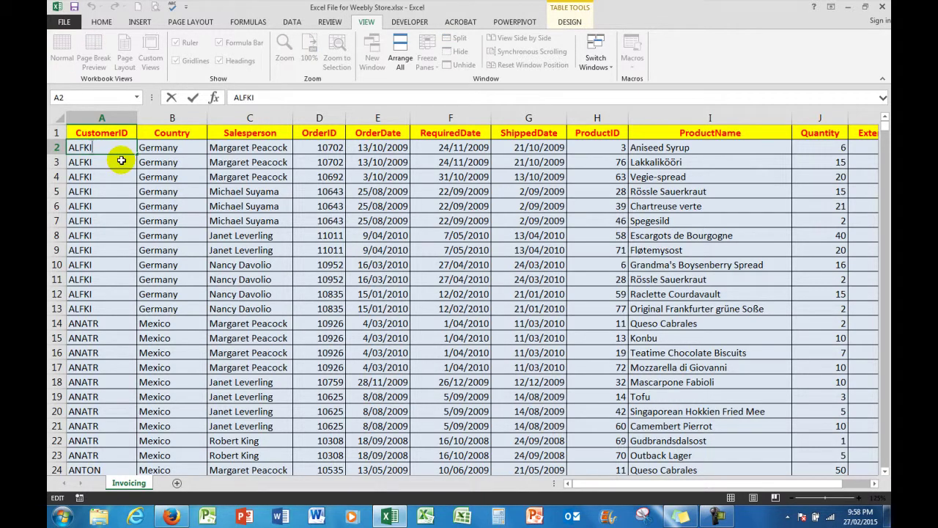
key("Escape")
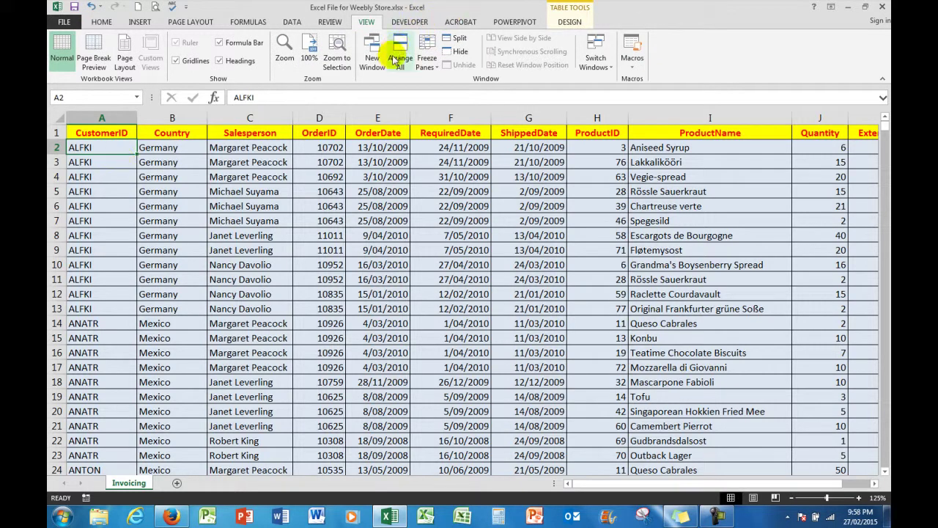
left_click(436, 69)
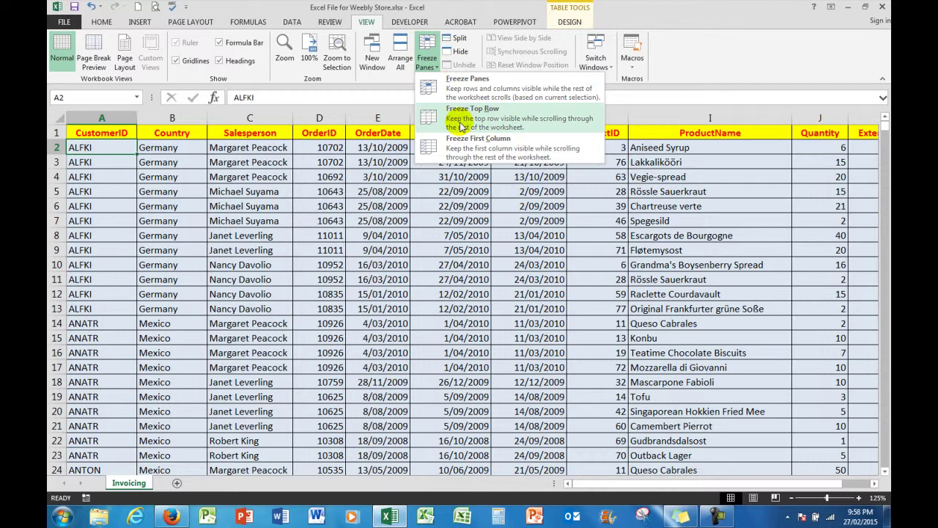
left_click(473, 86)
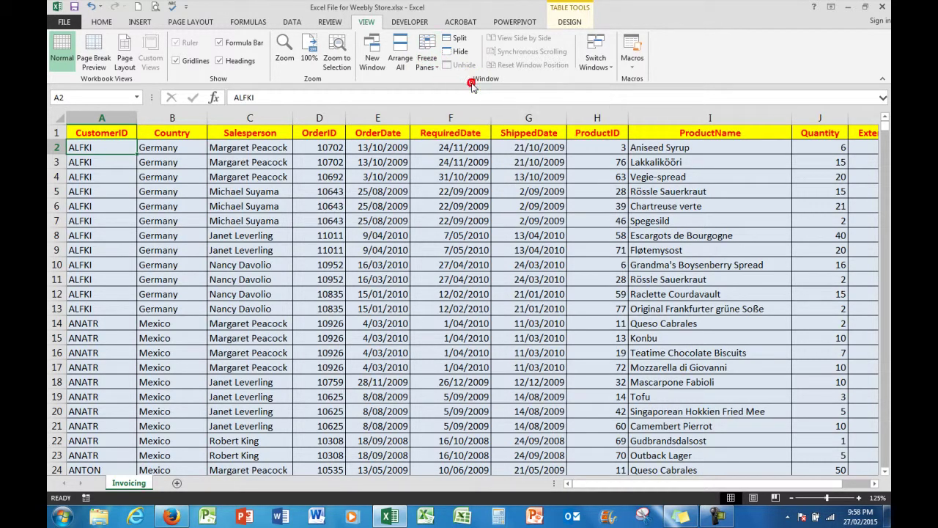
left_click(885, 471)
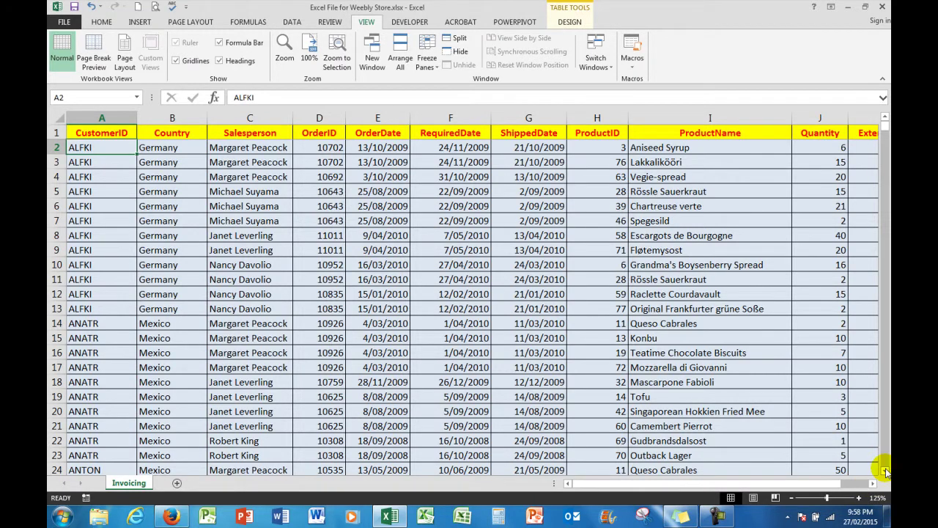
left_click(885, 471)
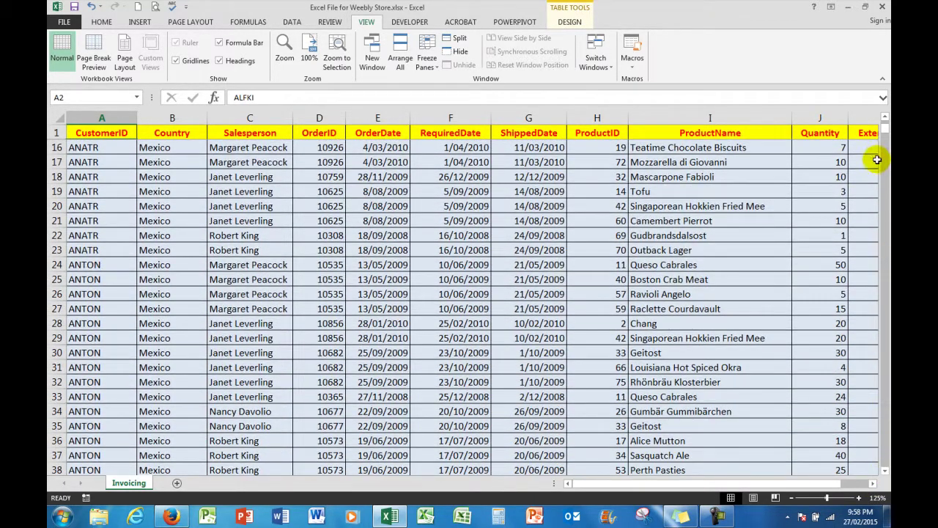
left_click_drag(885, 137, 886, 119)
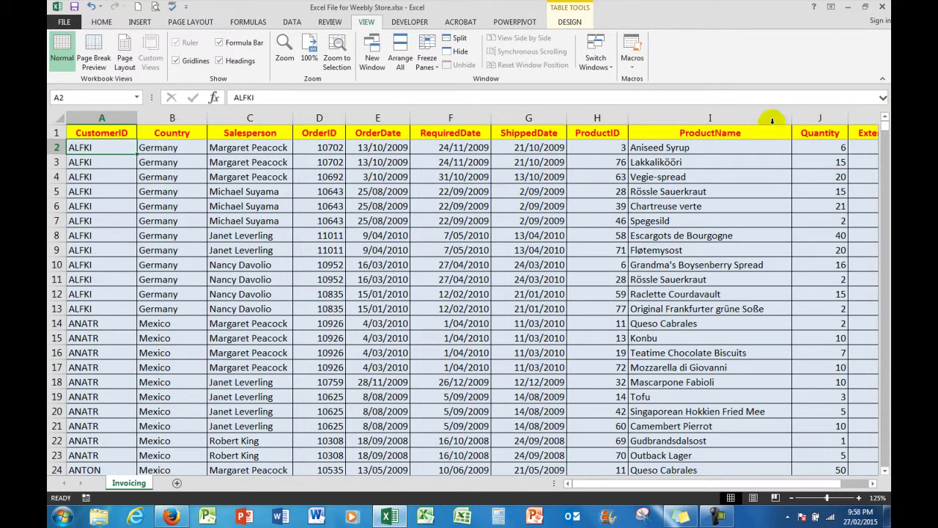
- Choose Unfreeze Panes to release the frozen header row
left_click(434, 64)
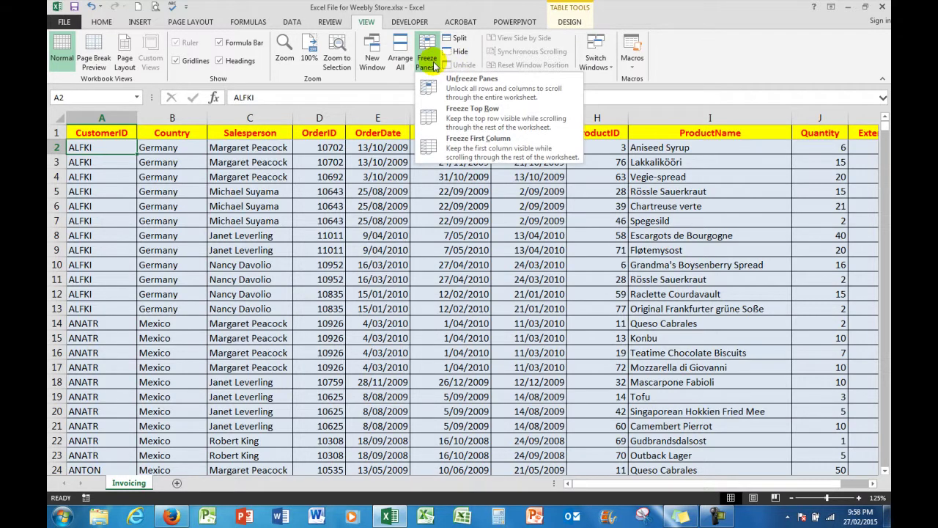
left_click(467, 88)
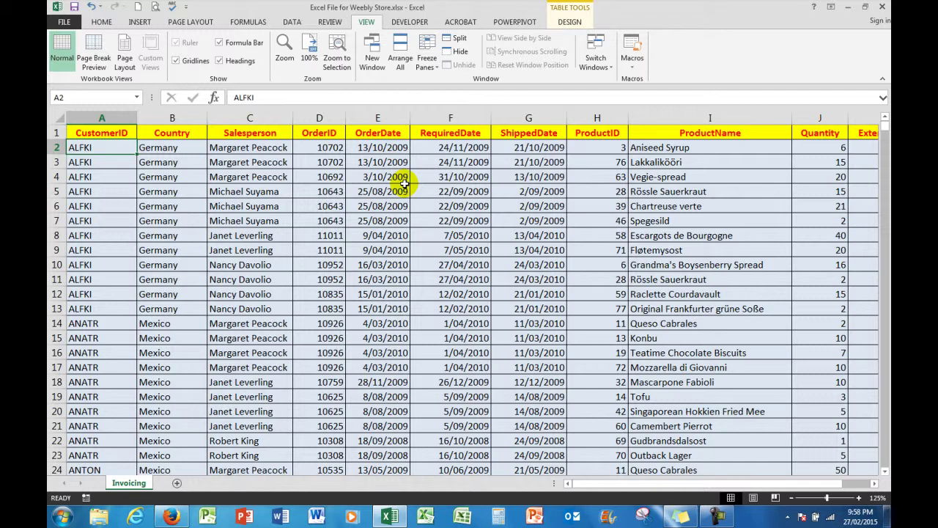
- Freeze panes at cell D2, locking row 1 and columns A–C
left_click(323, 148)
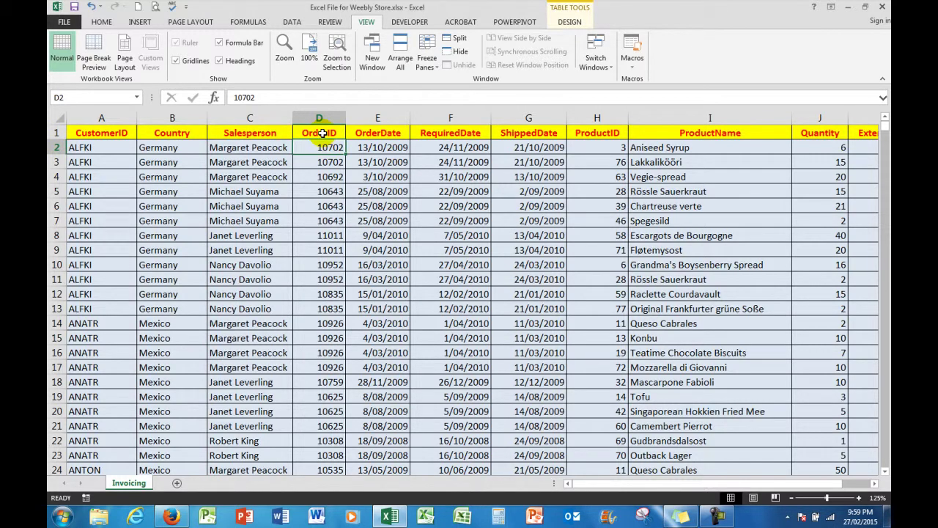
left_click(436, 68)
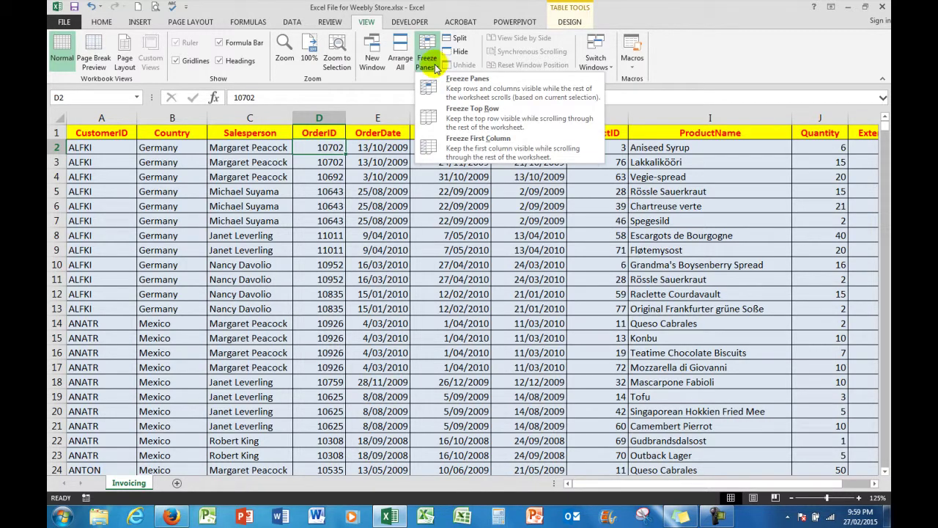
left_click(470, 86)
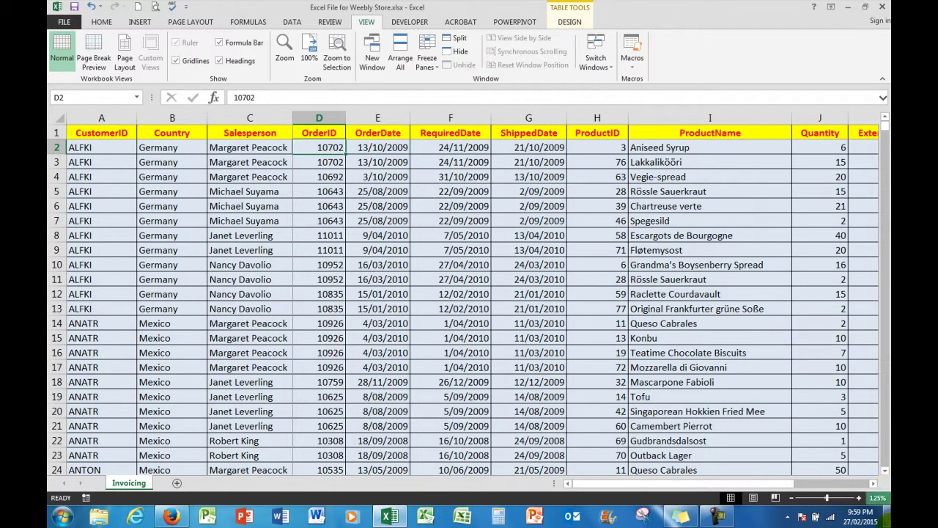
- Scroll down and across to confirm row 1 and columns A–C stay fixed
left_click(886, 471)
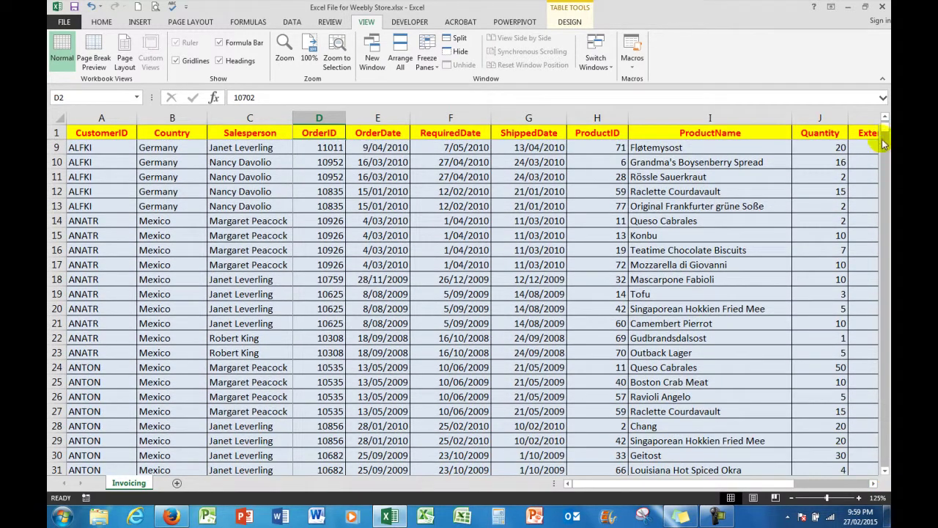
left_click_drag(885, 130, 886, 126)
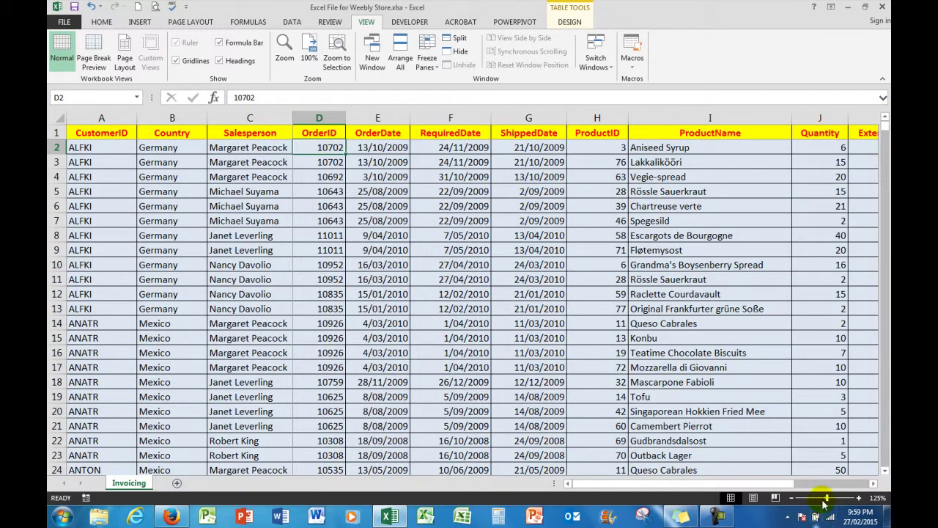
left_click(875, 484)
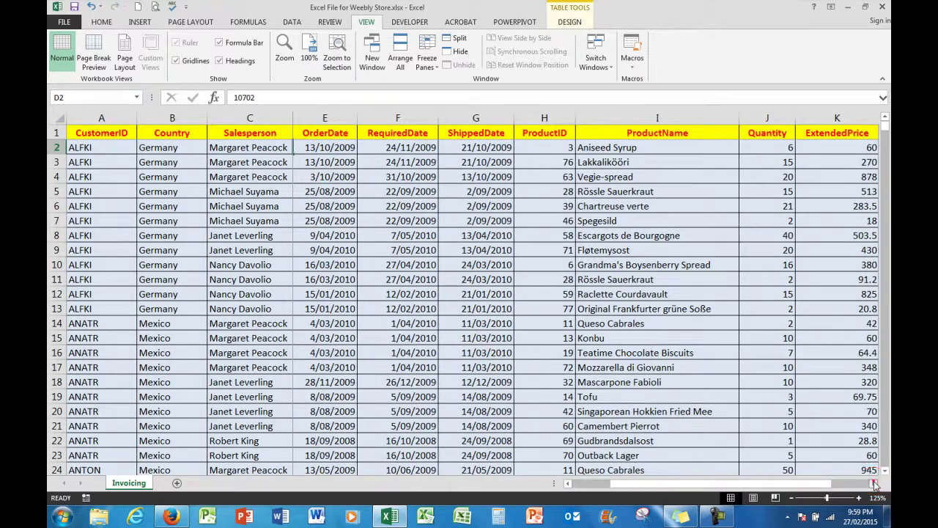
left_click(874, 485)
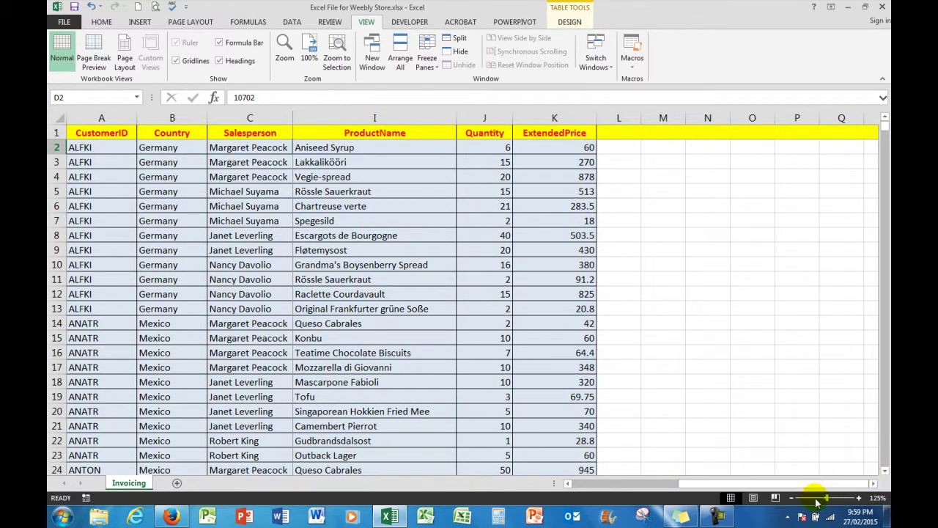
left_click(783, 485)
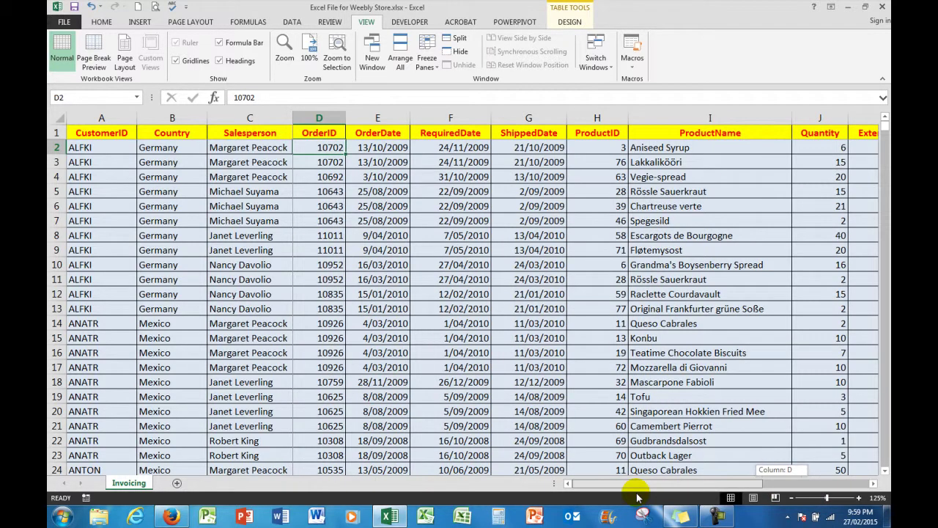